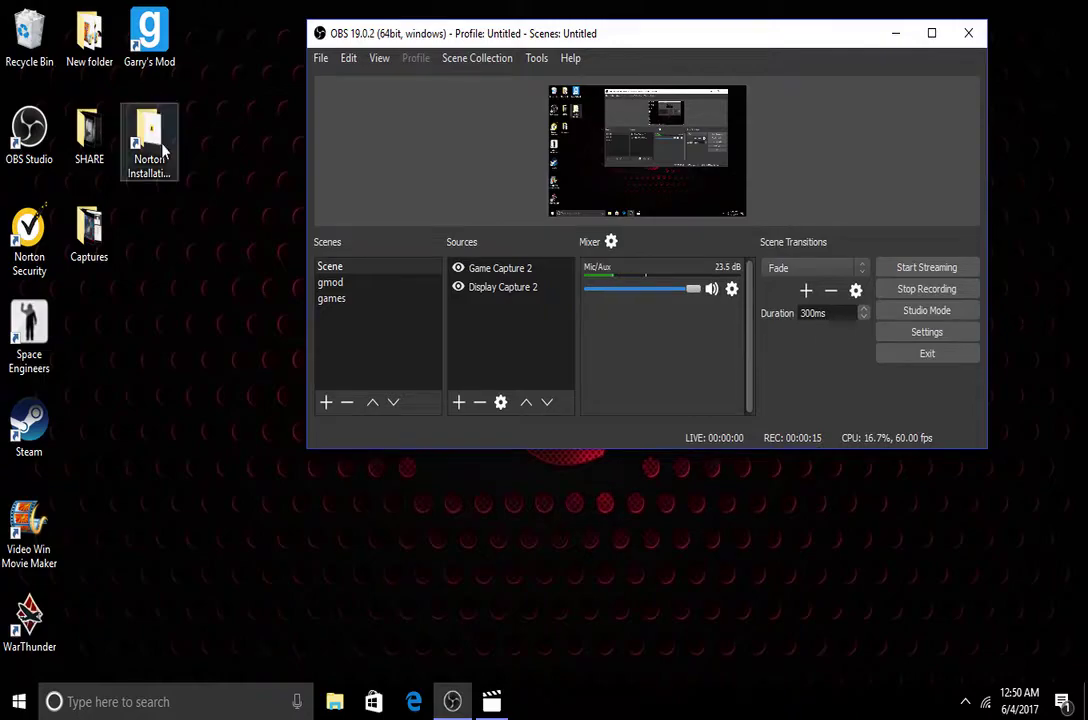
- Search Windows for 'con' and open Control Panel from the results
click(93, 703)
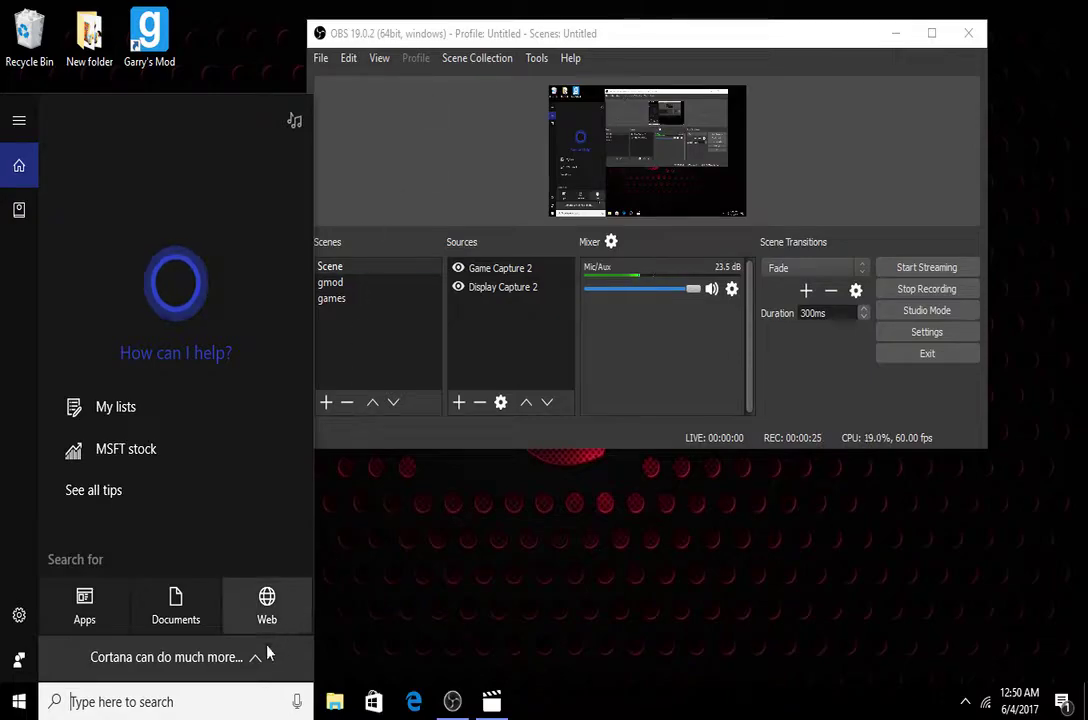
text(c)
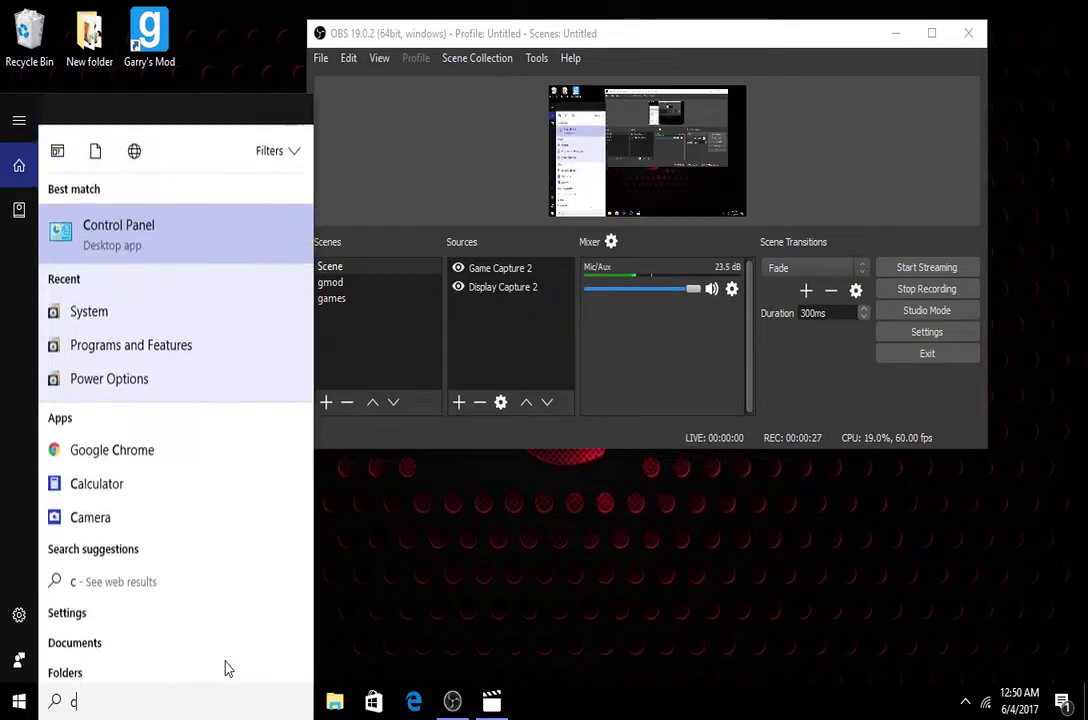
text(on)
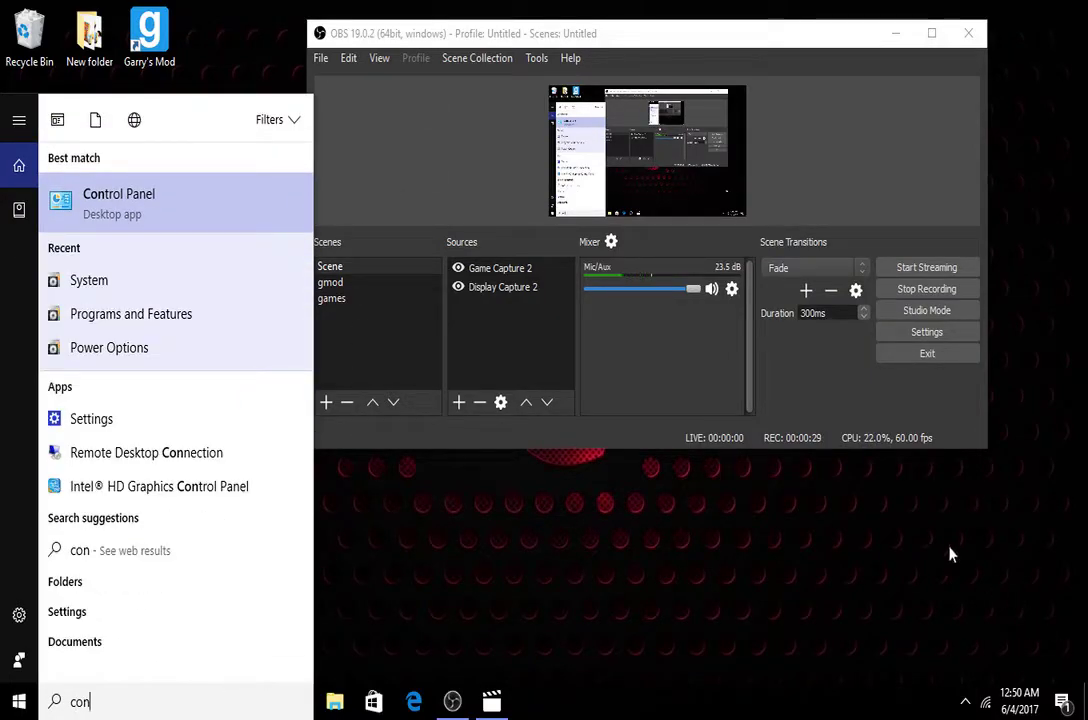
click(249, 204)
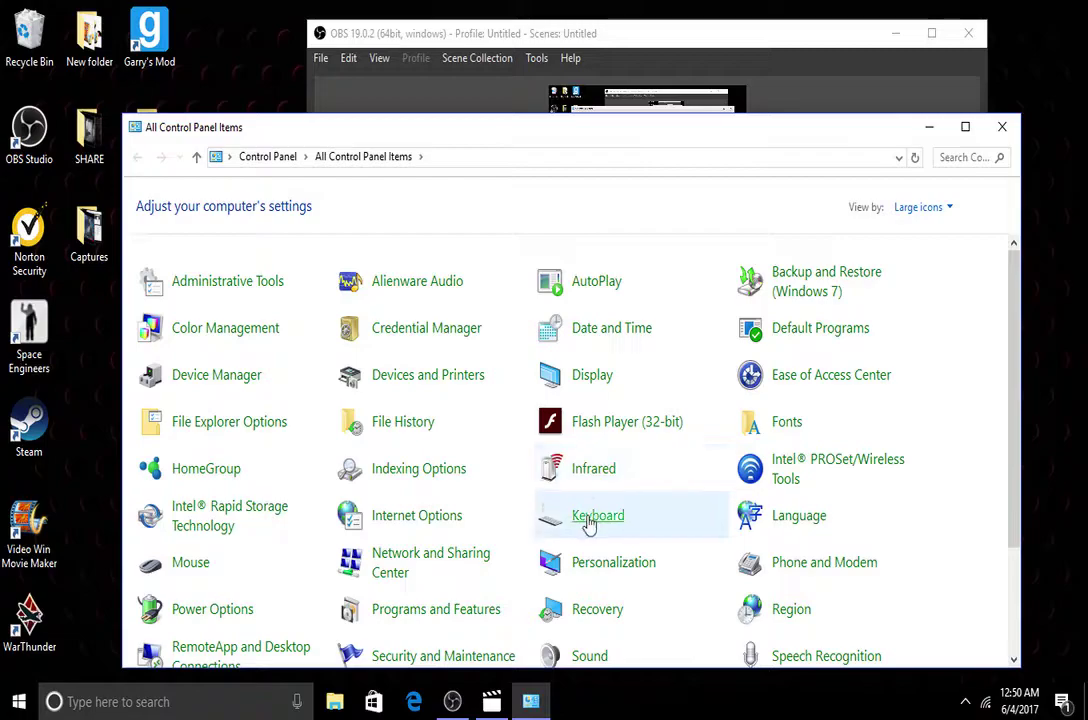
- Scroll the All Control Panel Items list and open the System page
scroll(540, 535, down, 2)
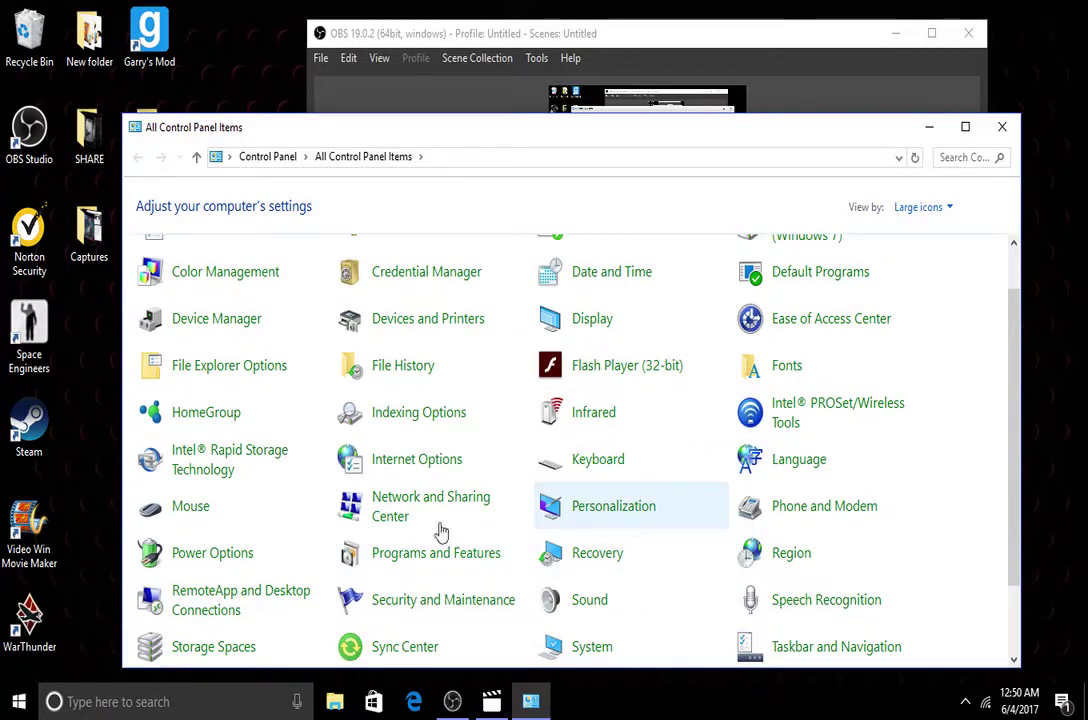
scroll(380, 535, down, 1)
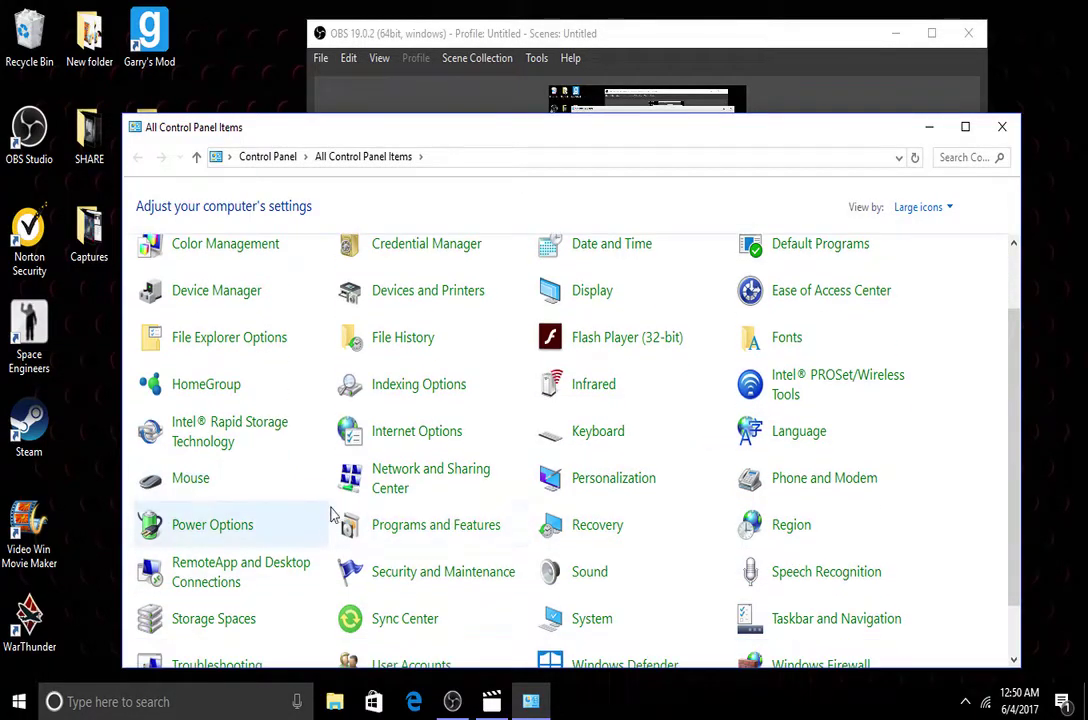
click(560, 620)
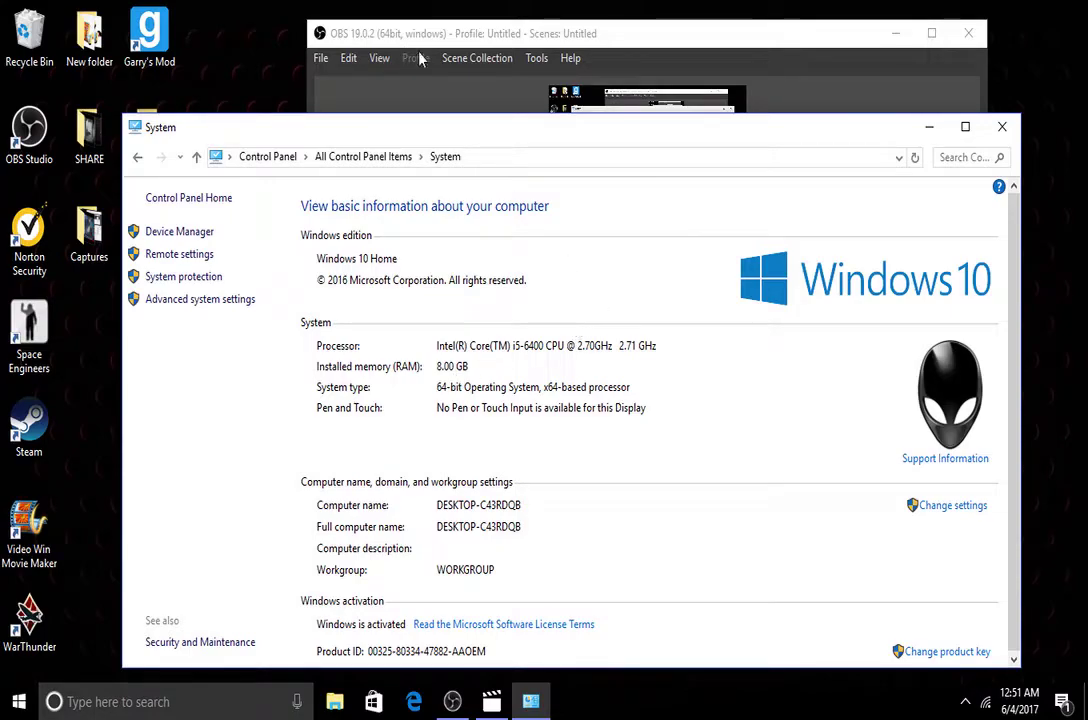
- Close the System window after confirming the 64-bit operating system type
click(1010, 137)
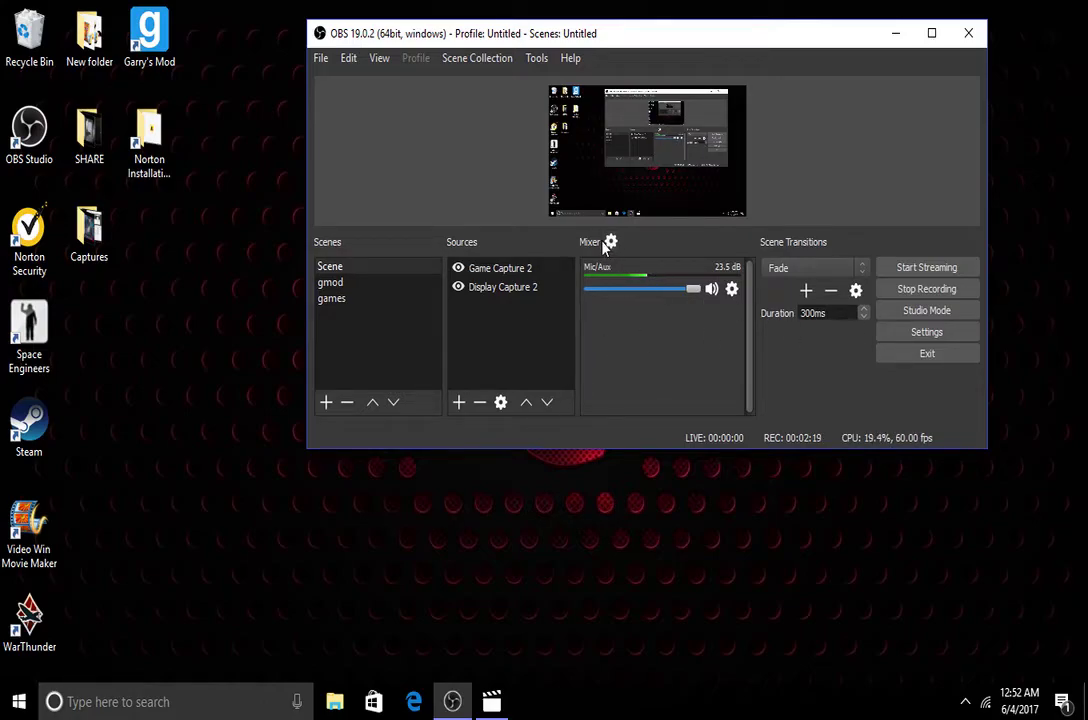
click(939, 338)
click(322, 208)
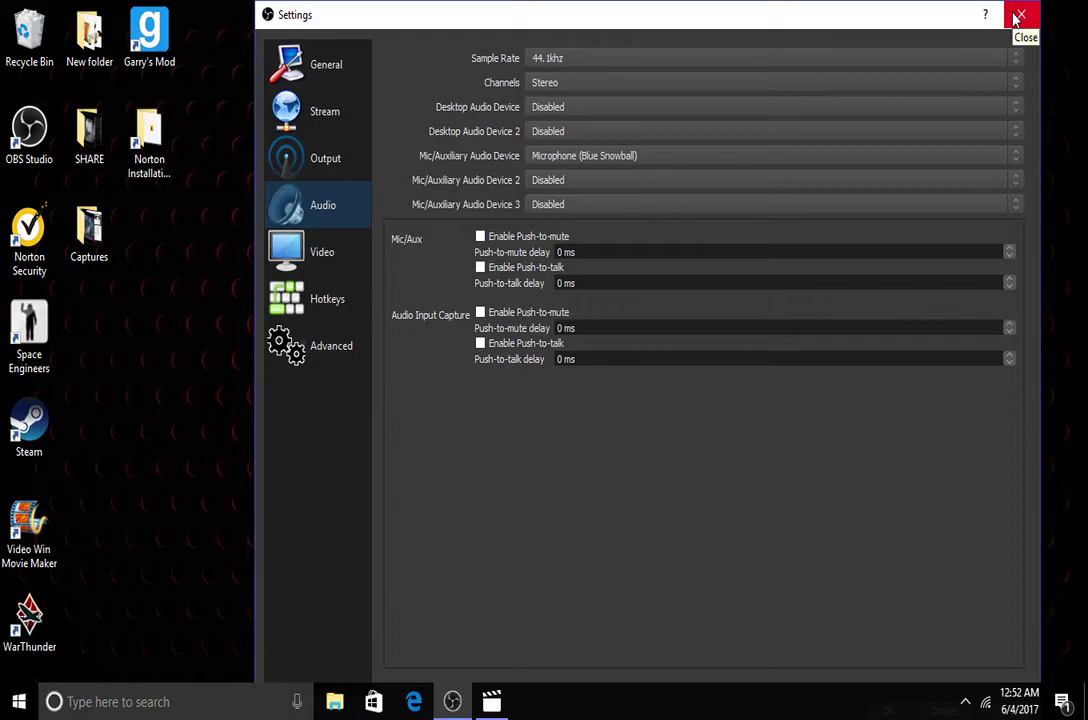
click(1021, 14)
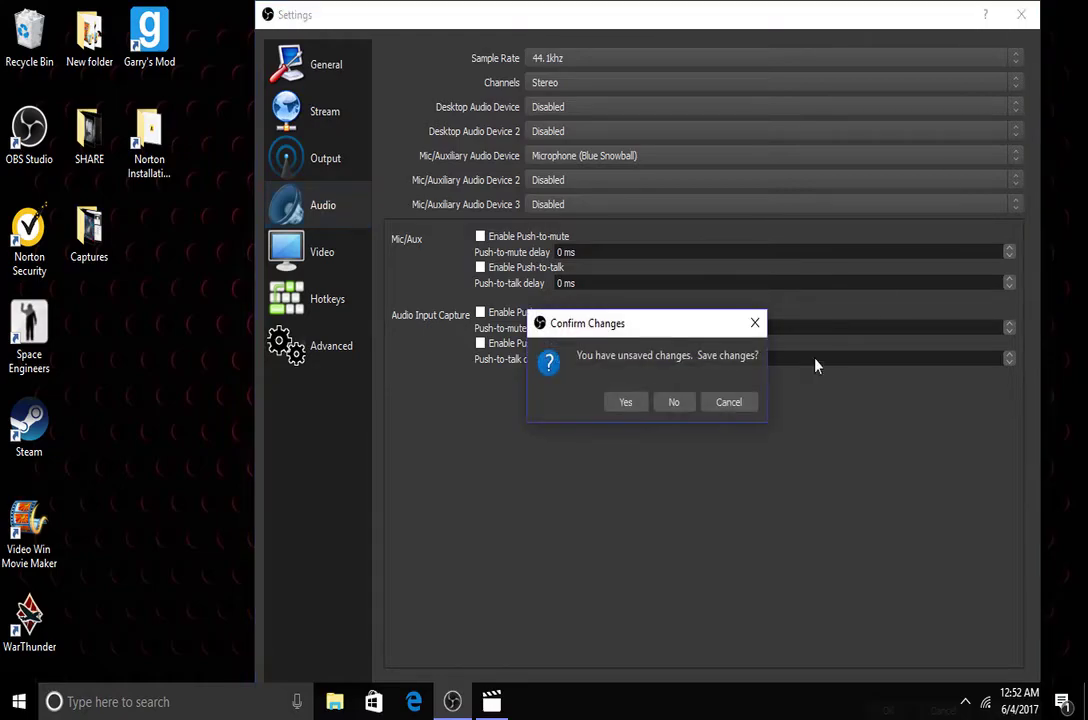
click(673, 402)
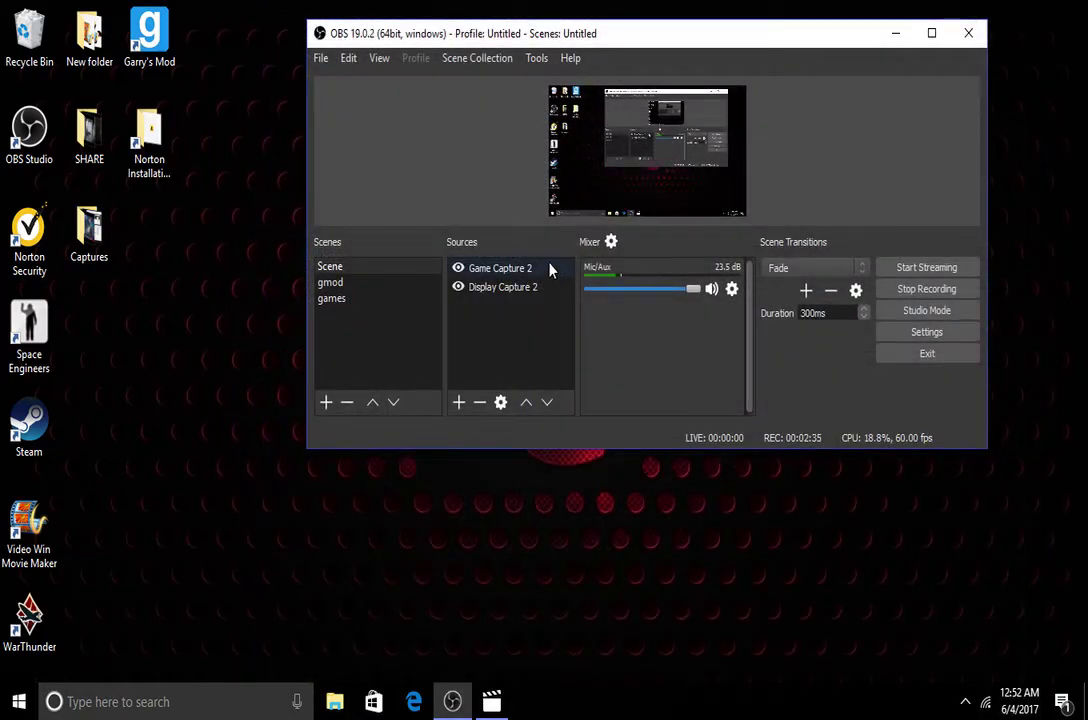
- In Advanced Audio Properties, set the Mic/Aux volume to 1500% so it reads 23.5 dB
click(607, 243)
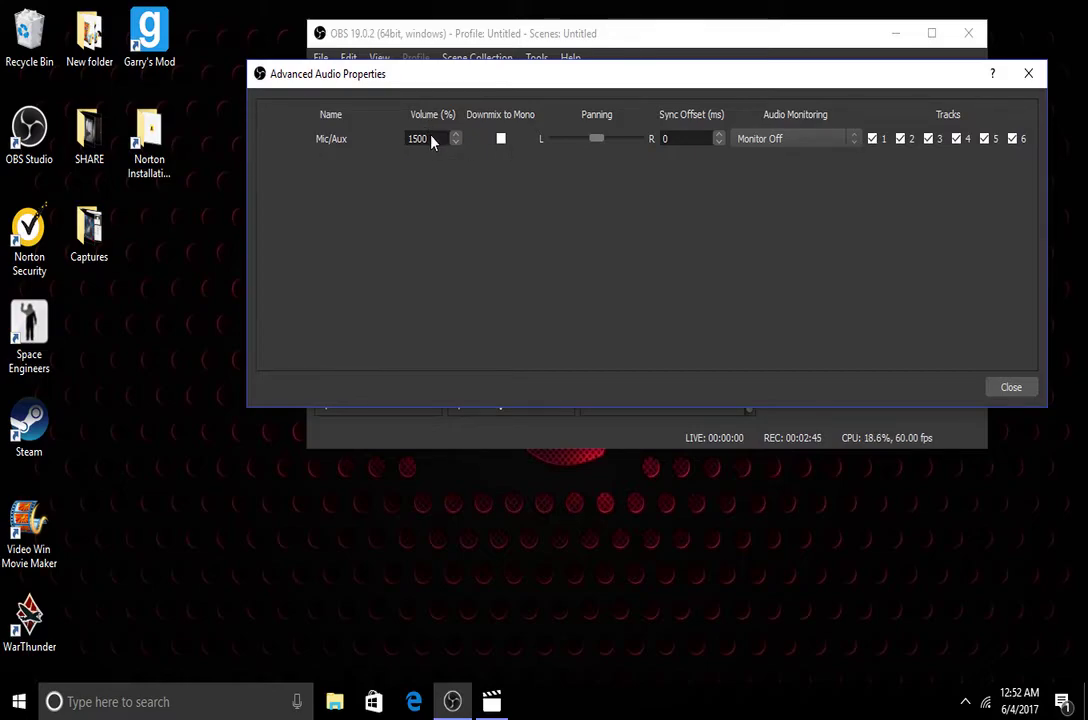
click(432, 139)
key(BackSpace)
key(BackSpace)
key(BackSpace)
text(00)
key(Return)
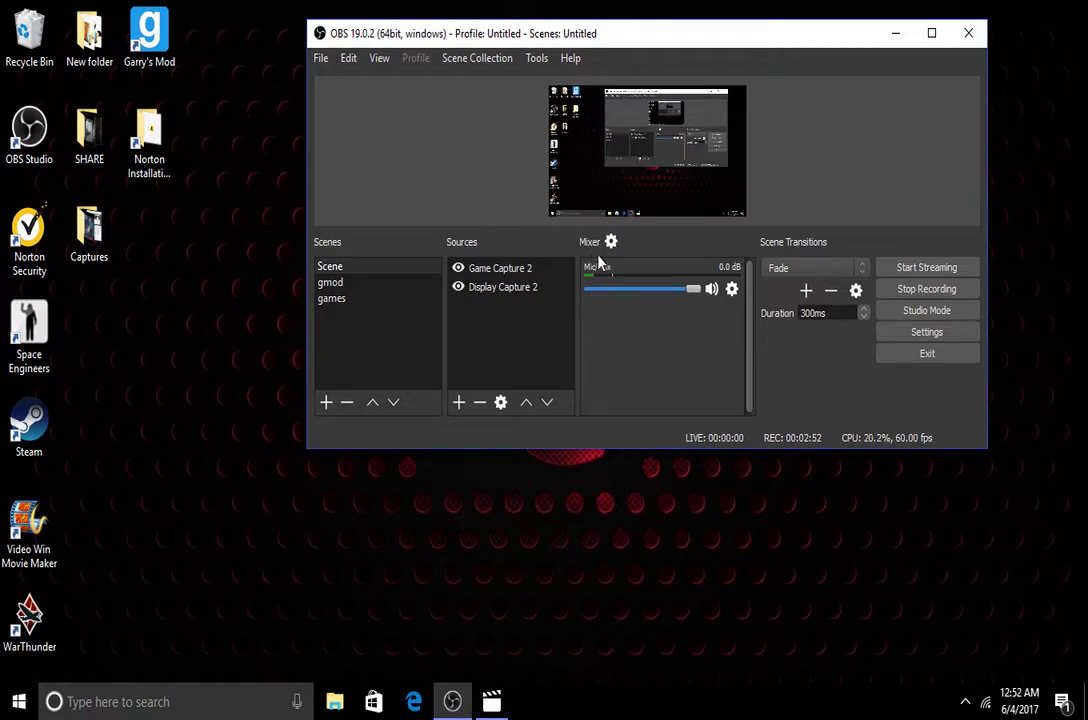
click(611, 243)
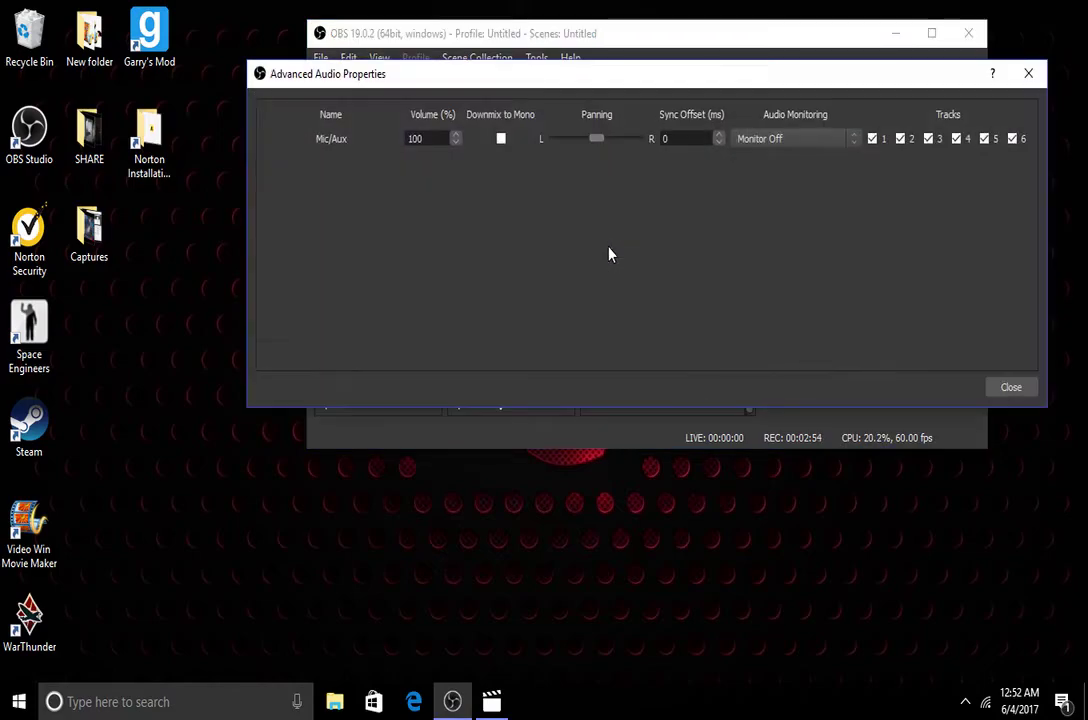
double_click(427, 141)
text(1)
text(500)
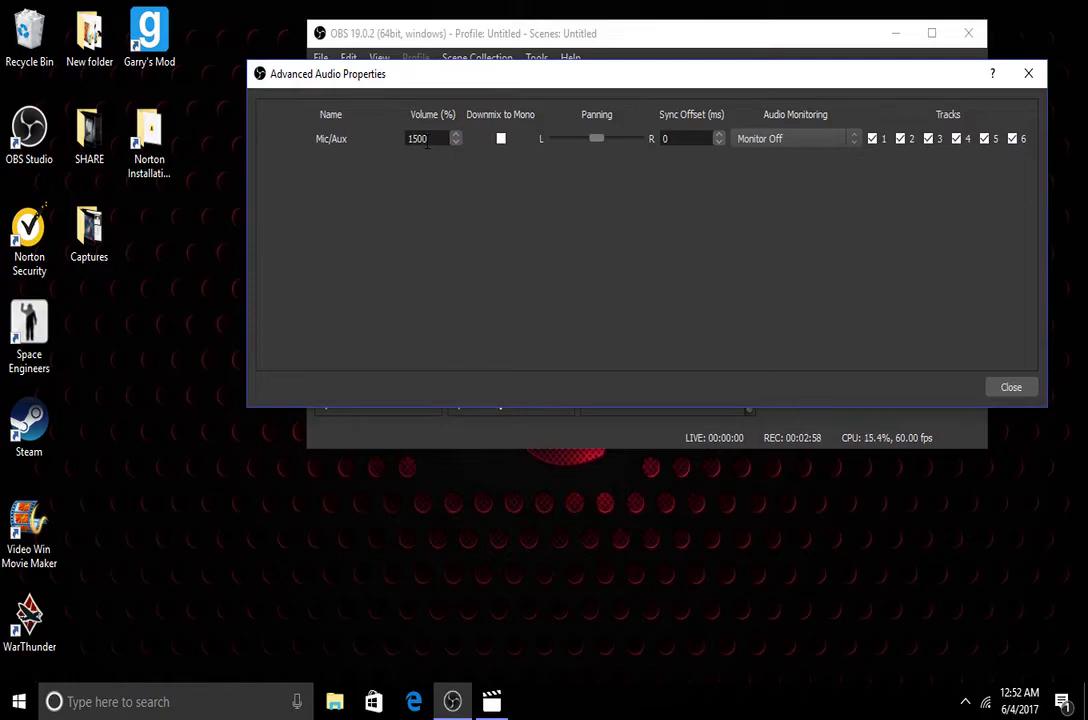
key(Escape)
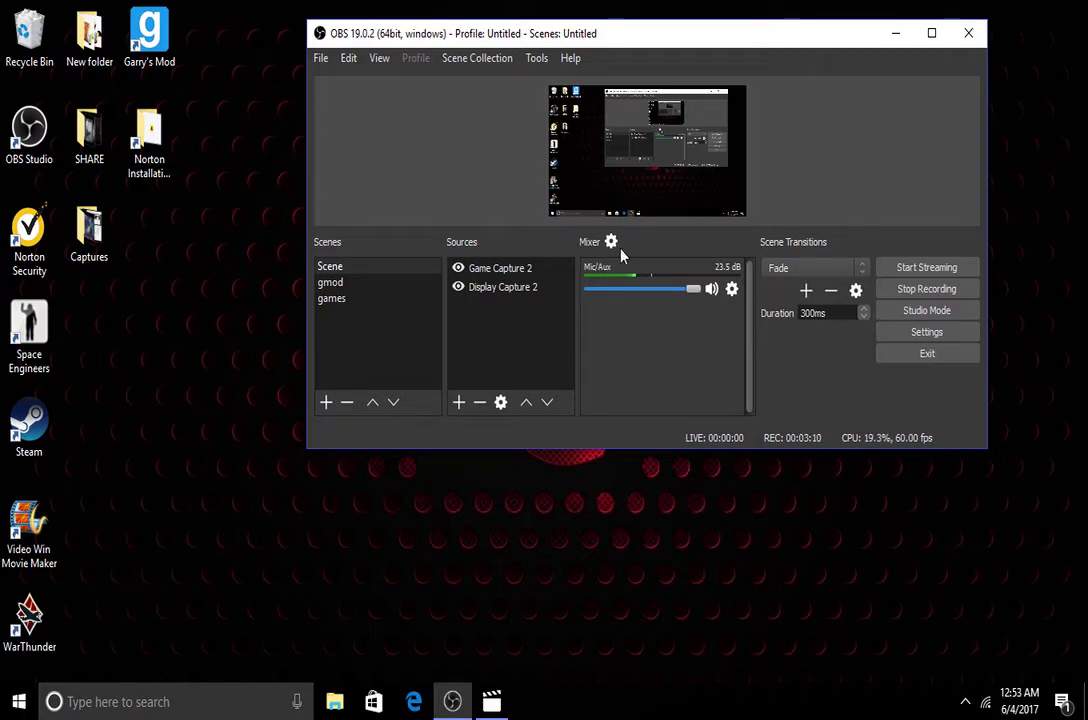
click(612, 242)
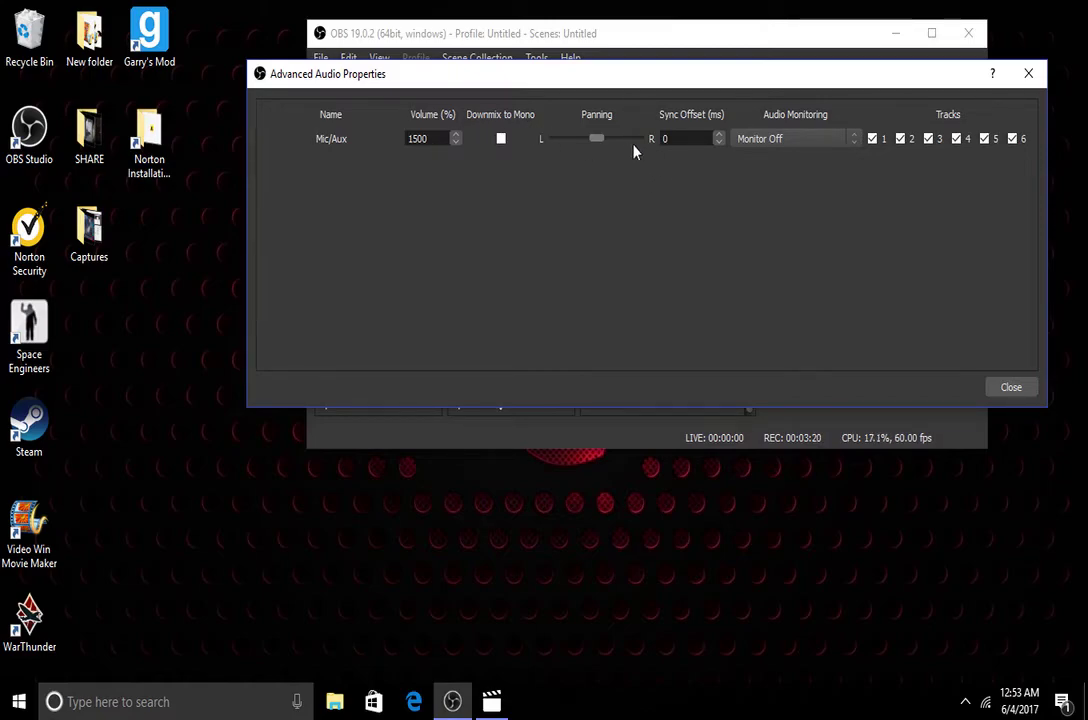
click(767, 139)
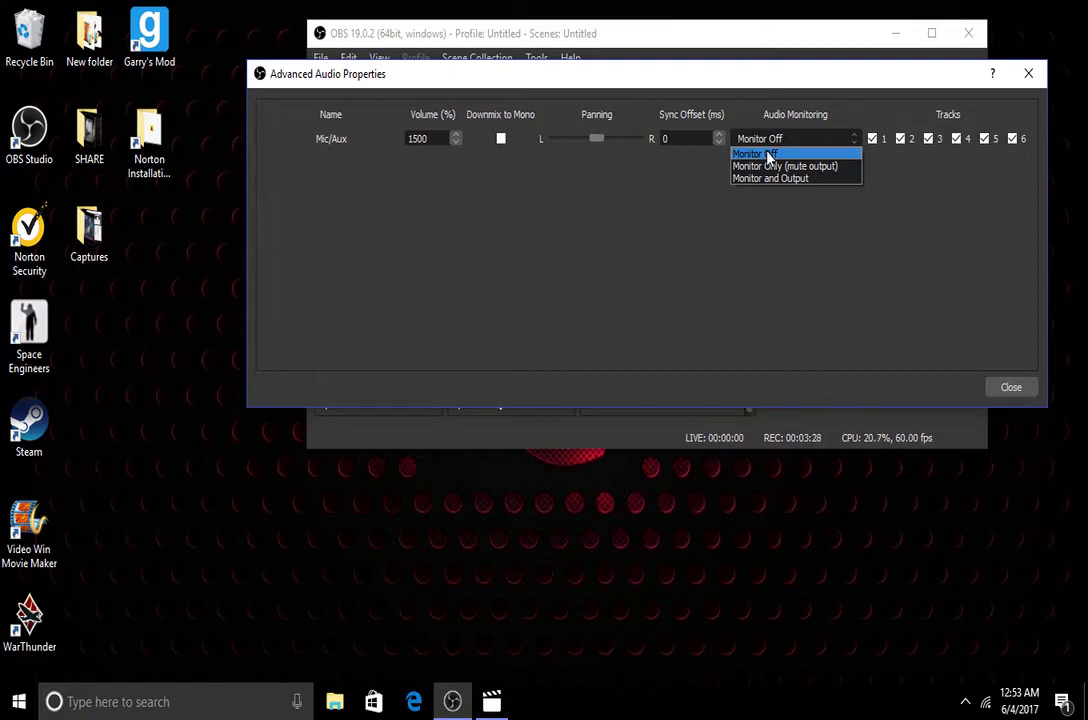
click(768, 156)
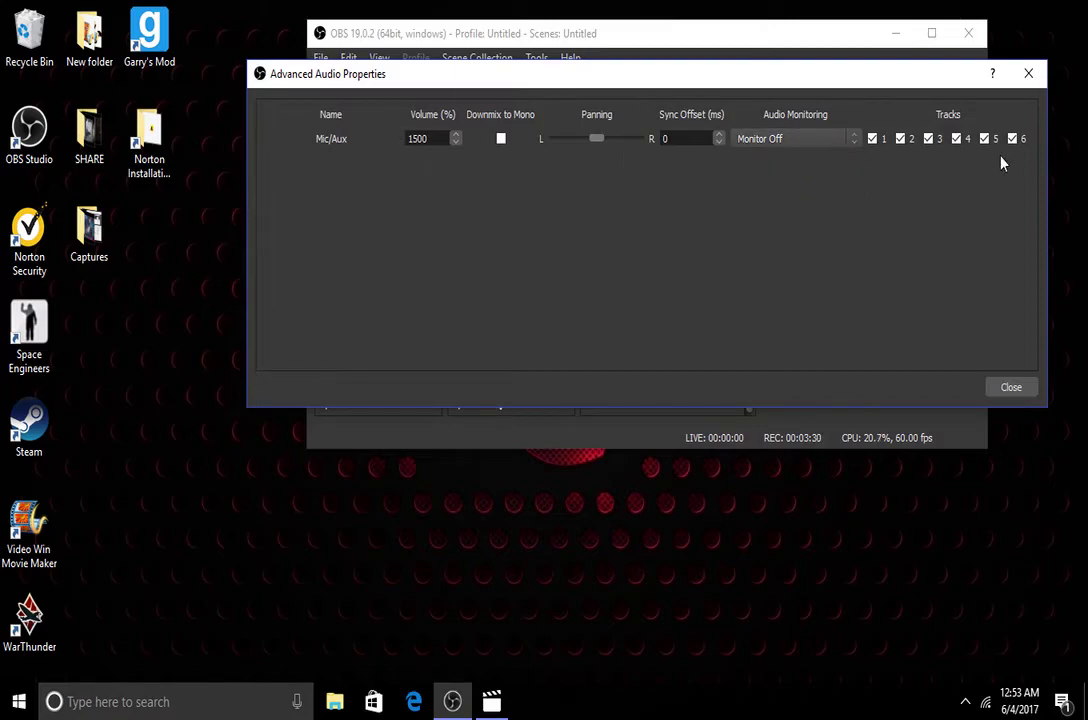
click(1008, 389)
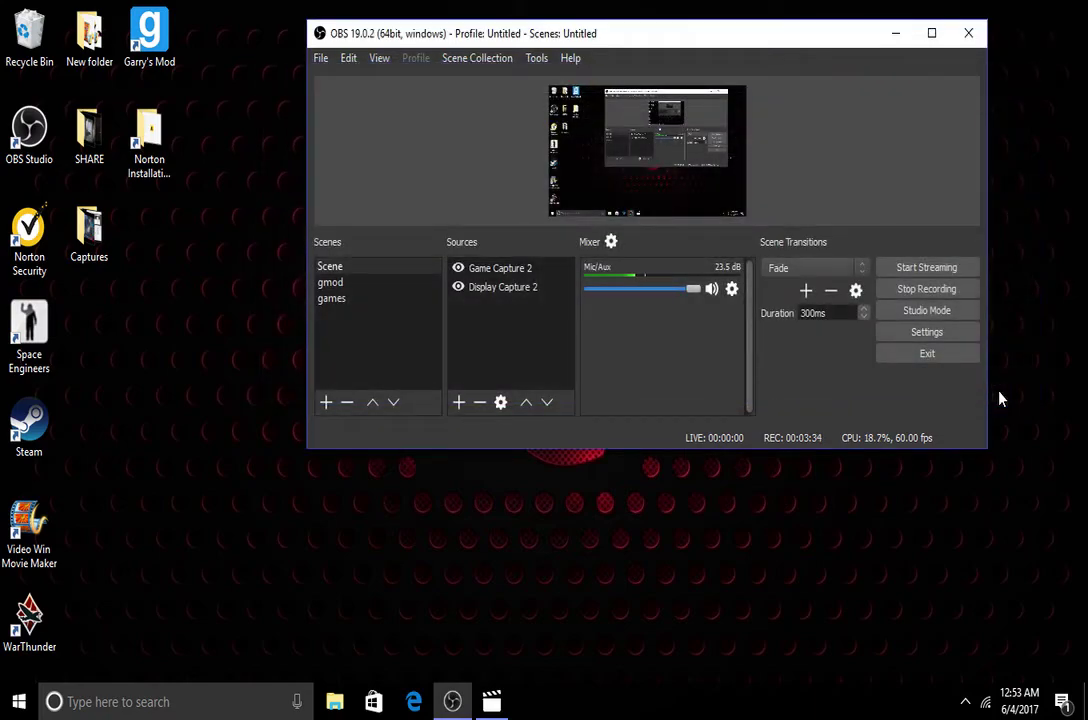